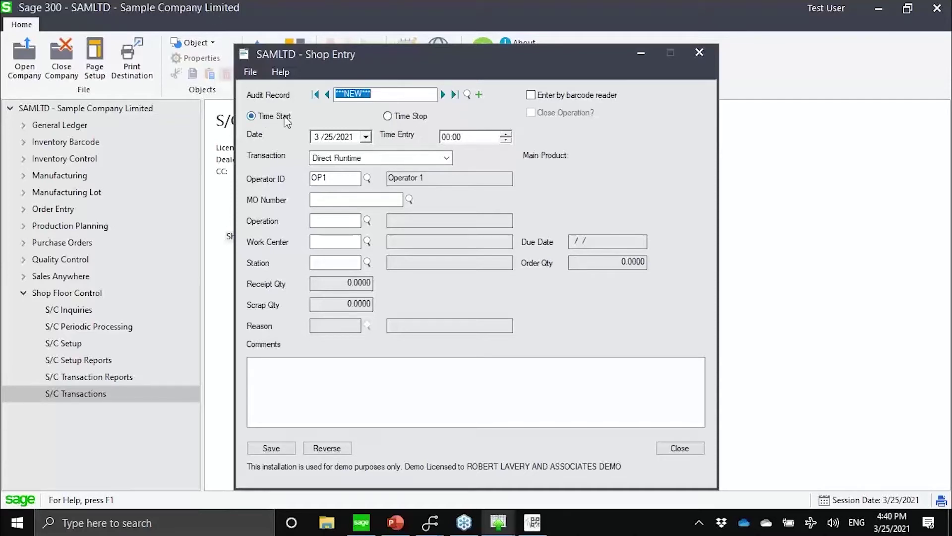
click(350, 158)
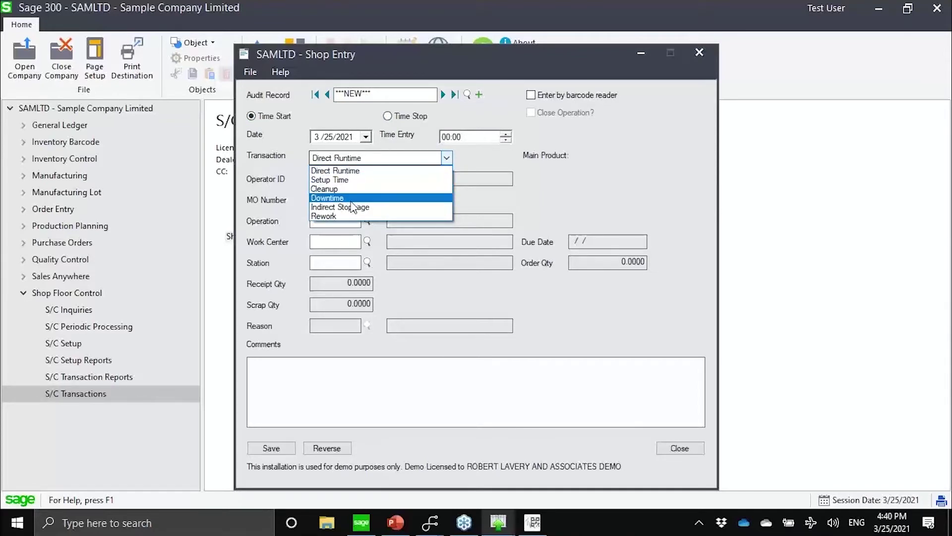
click(546, 242)
click(380, 200)
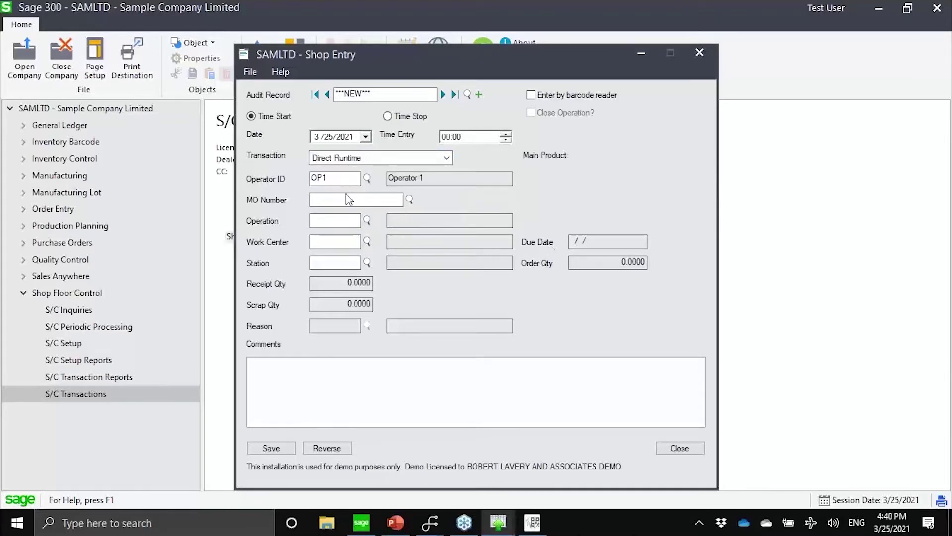
click(344, 223)
click(332, 262)
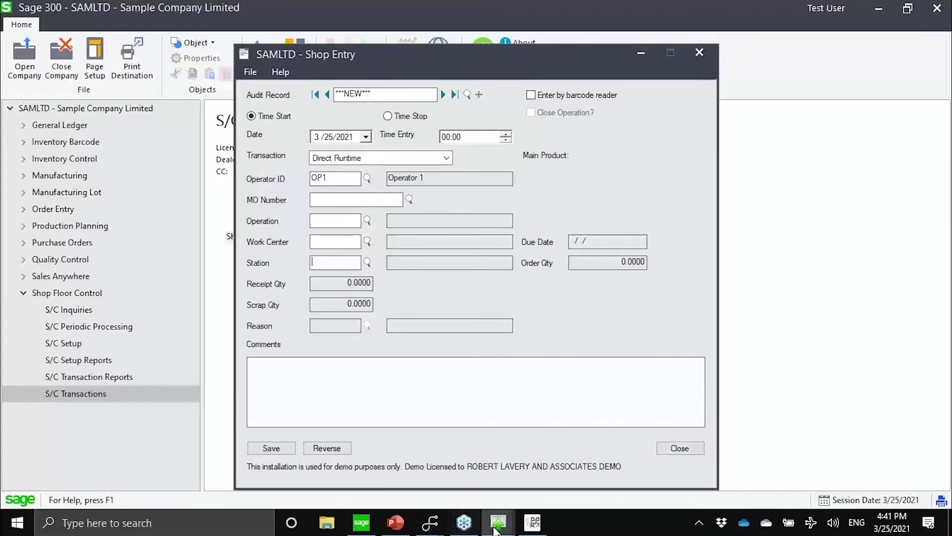
Bring AutoSimply Barcode to the front and show its Shop Floor transactions page.
mouse_move(515, 527)
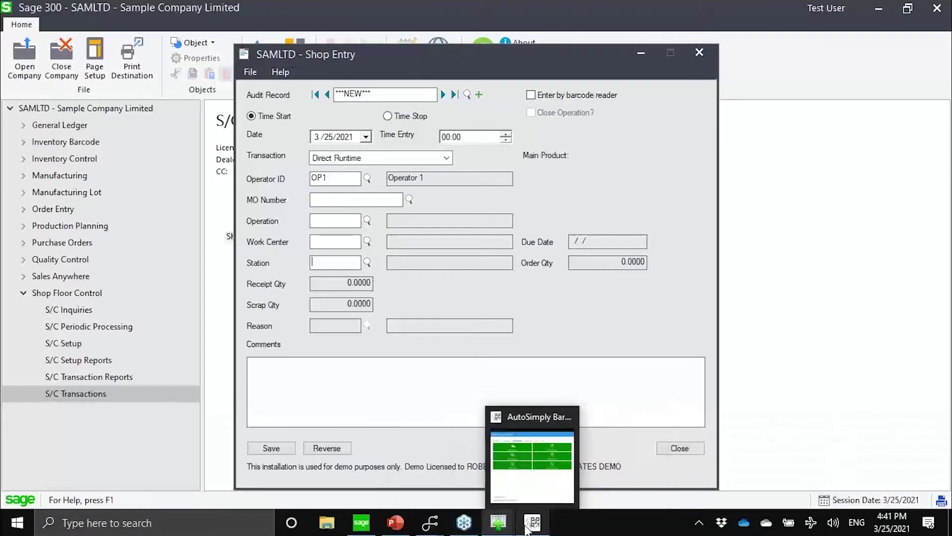
click(505, 478)
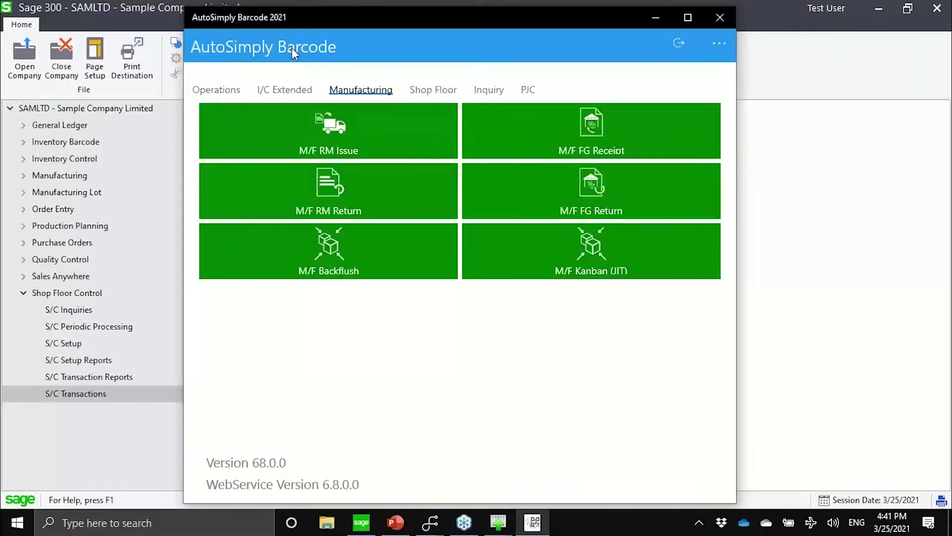
click(426, 92)
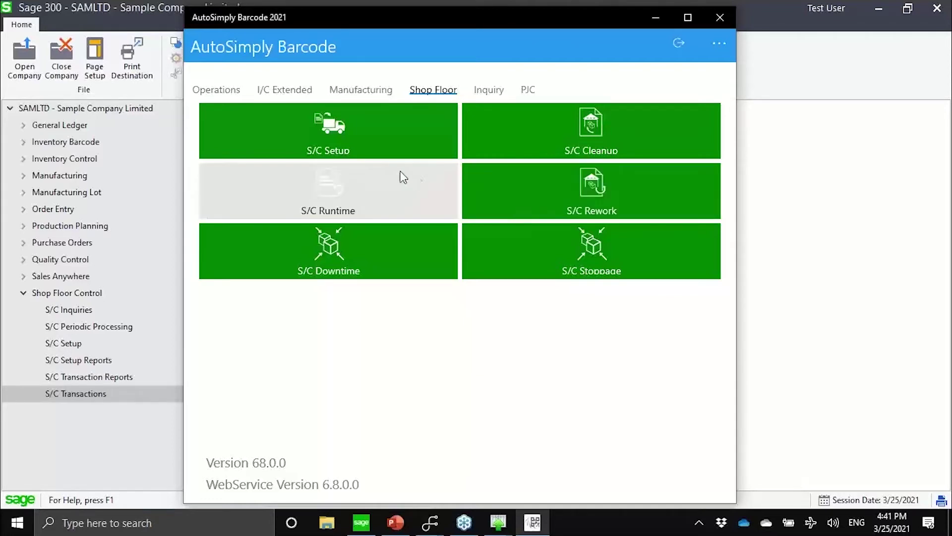
Begin a new S/C Setup entry starting 3/25/2021 at 16:36 for operator OP1.
click(385, 146)
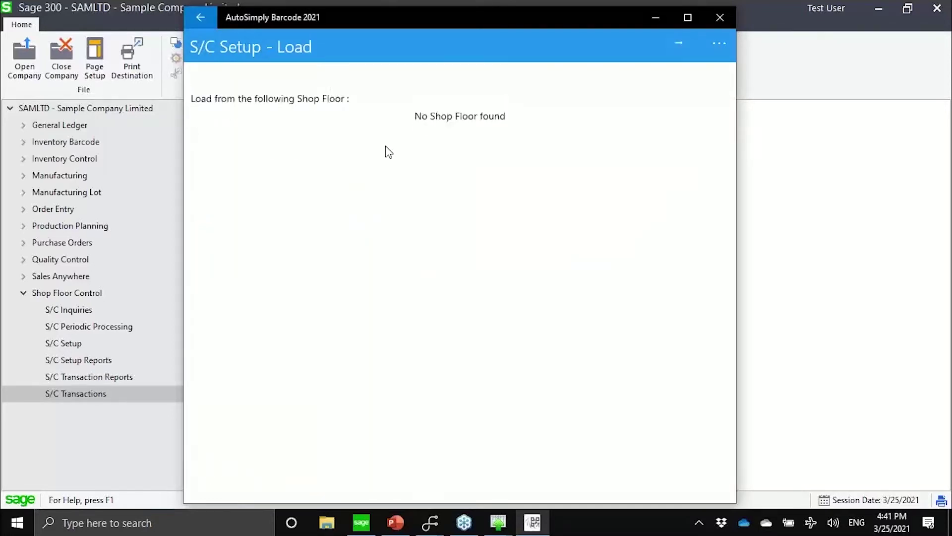
click(669, 48)
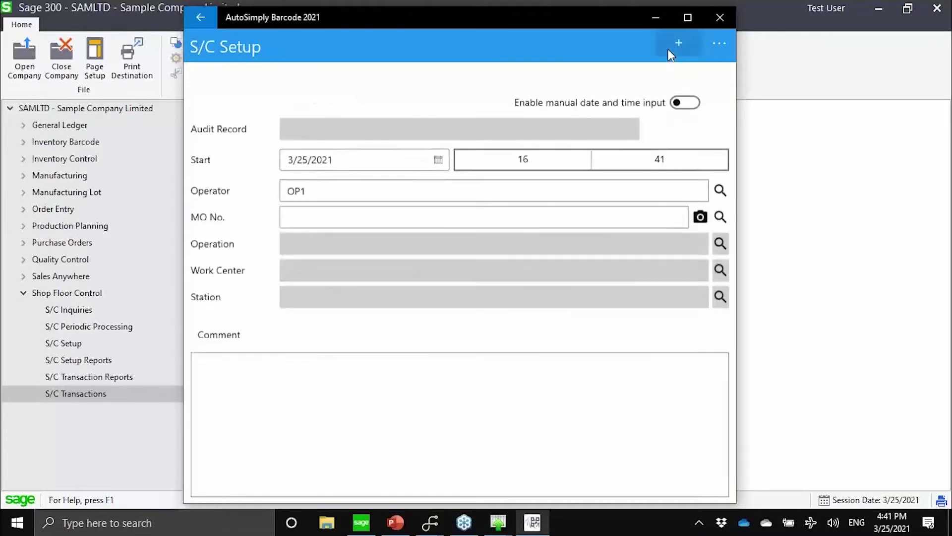
click(662, 163)
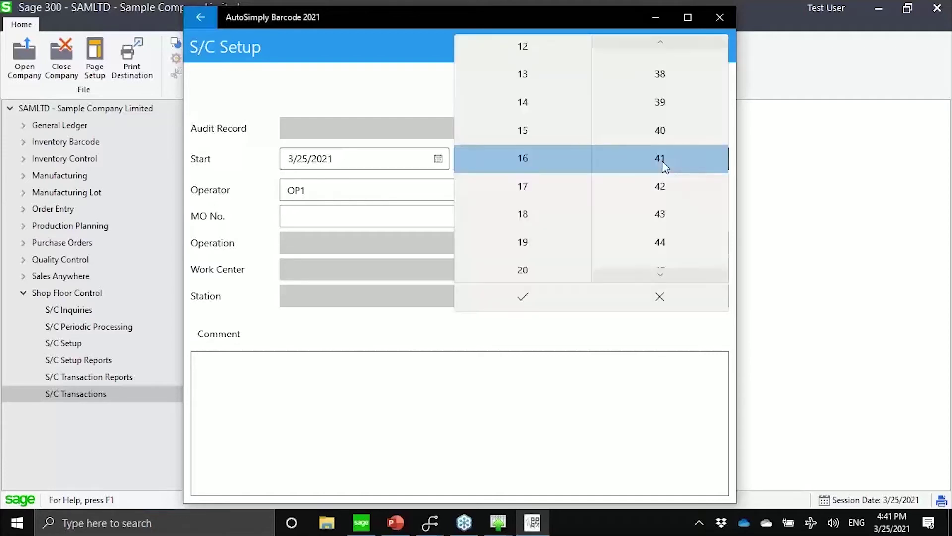
click(664, 101)
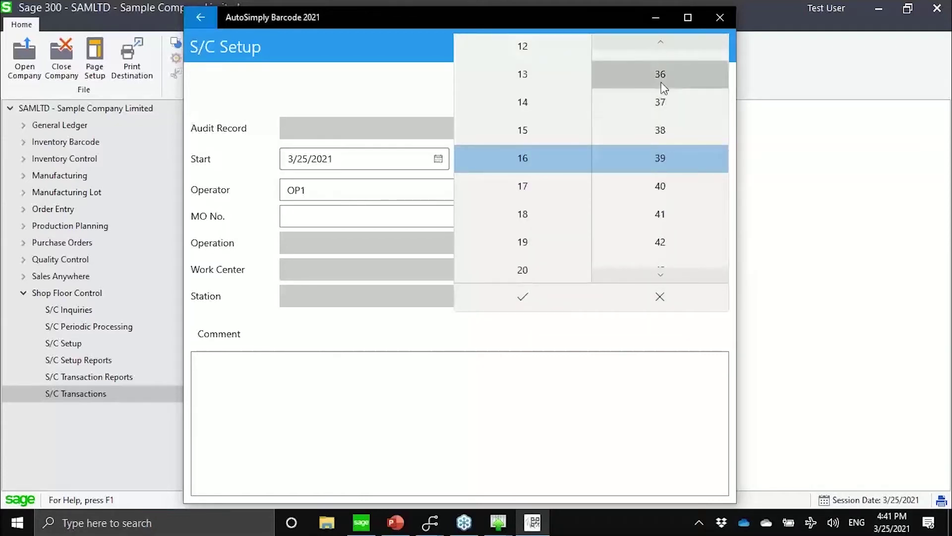
click(661, 83)
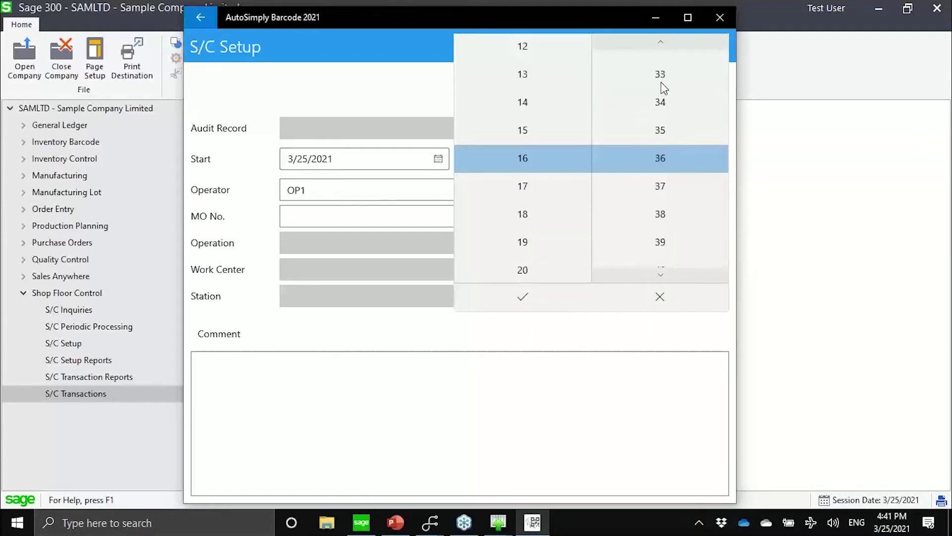
click(533, 305)
click(371, 184)
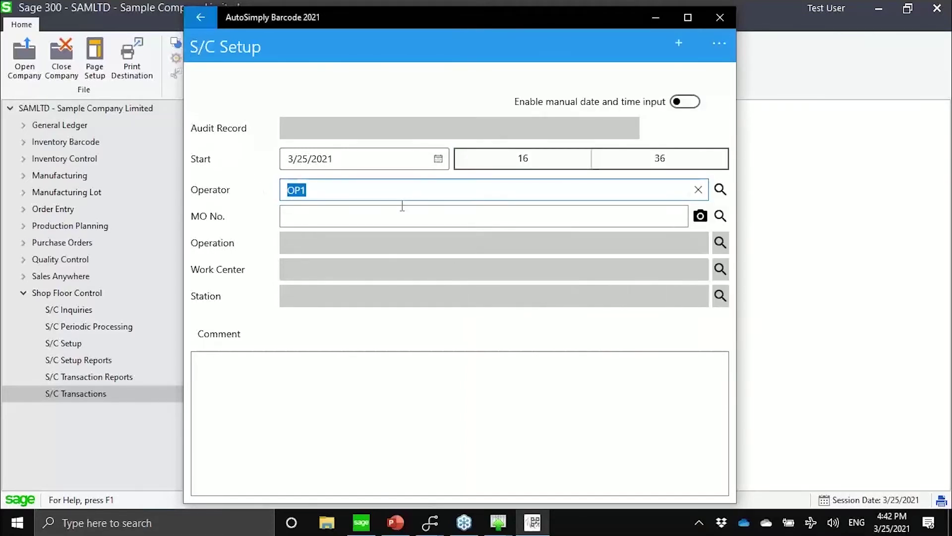
Search MOs matching '4' and select MO00000043 for the setup record.
click(683, 217)
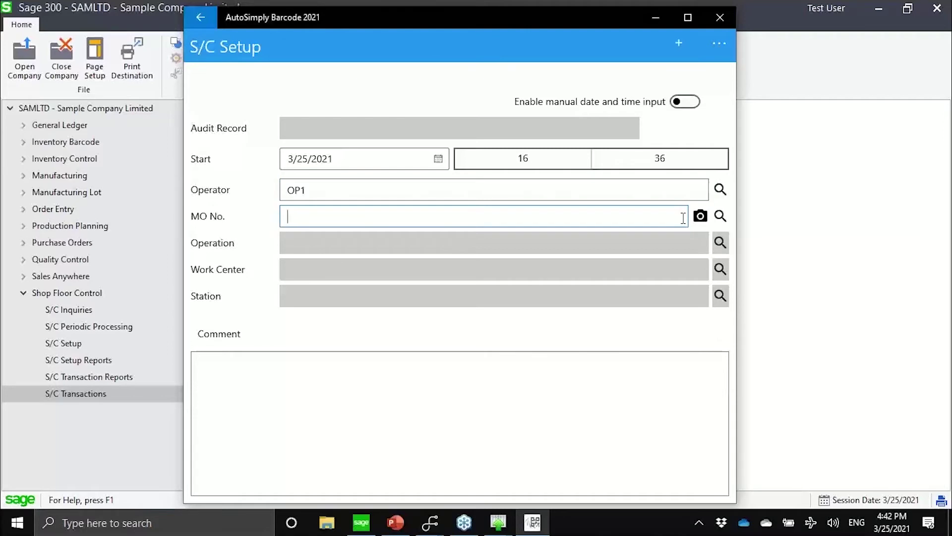
click(720, 217)
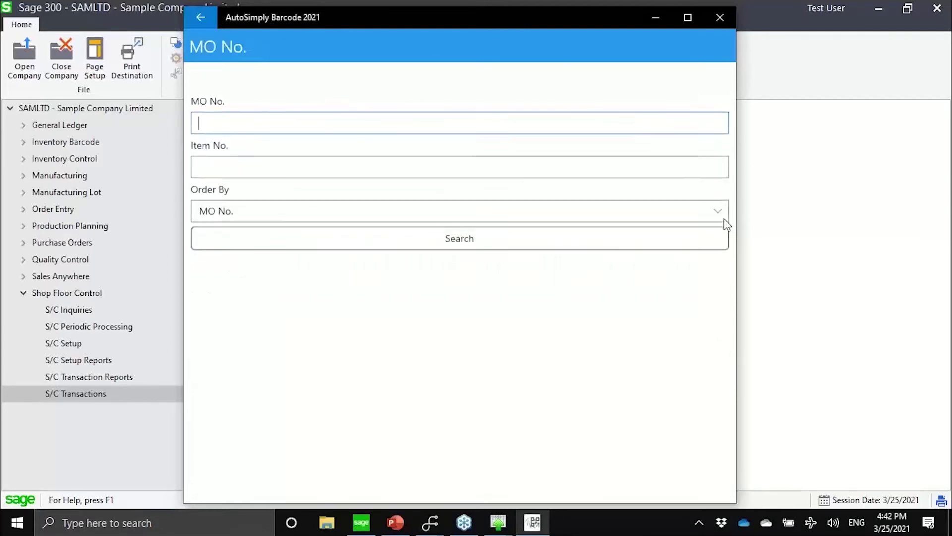
text(4)
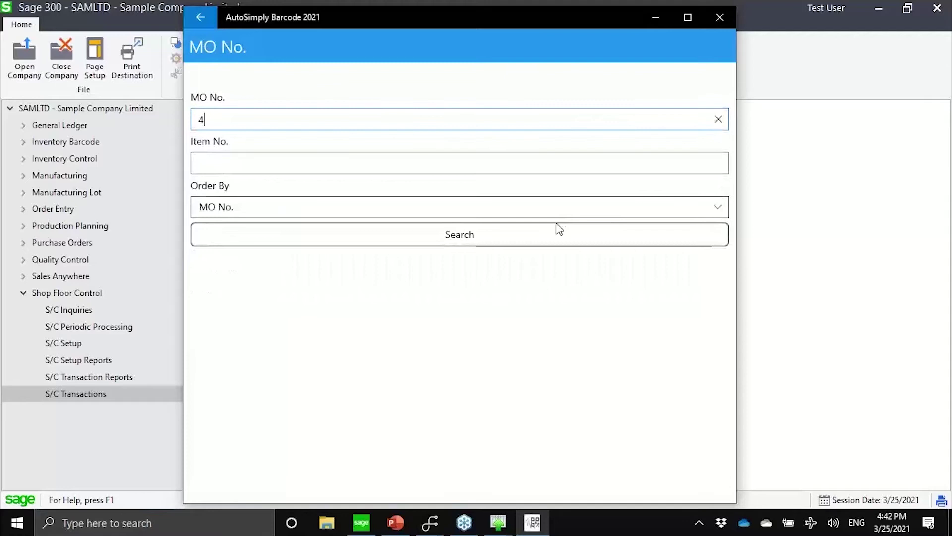
click(543, 237)
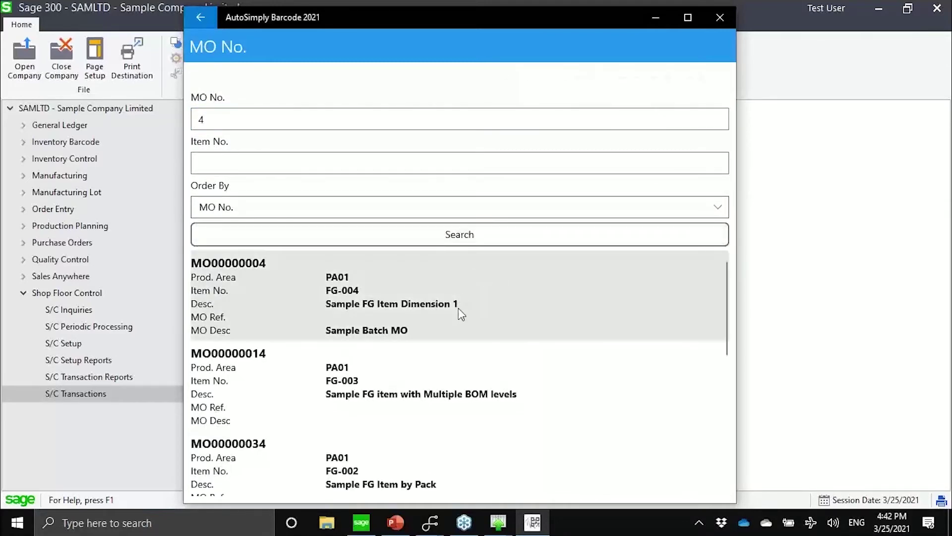
scroll(456, 310, down, 6)
scroll(460, 313, down, 2)
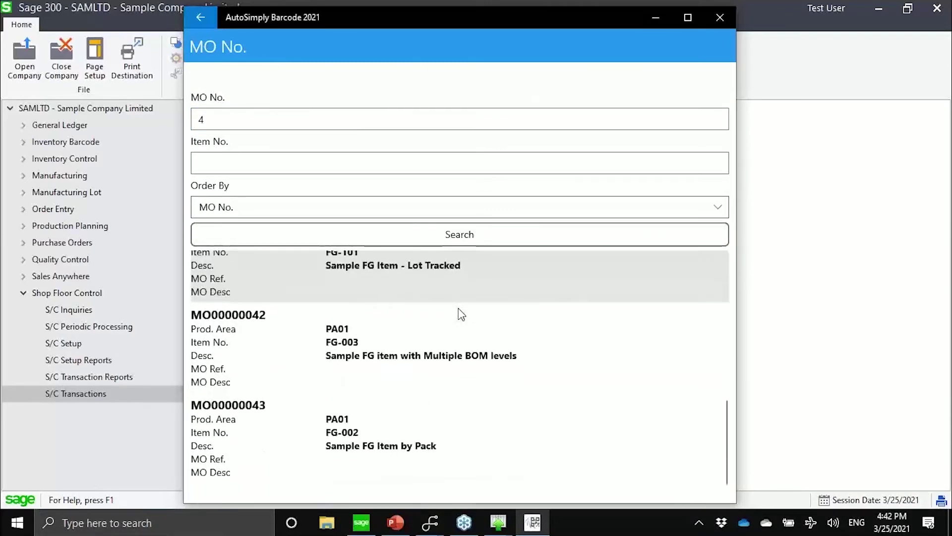
click(394, 447)
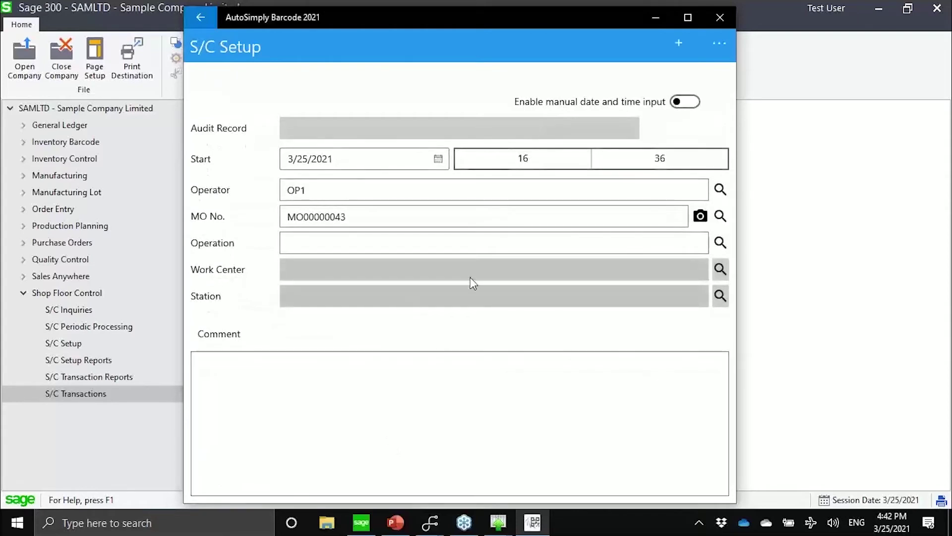
Pick operation 200, work center WC02 and station PK01 from their lookups.
click(720, 243)
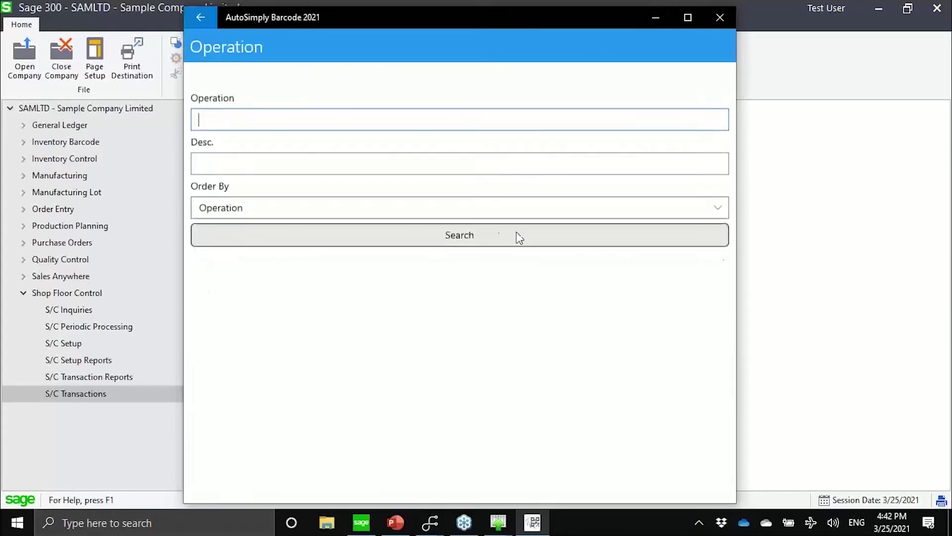
click(468, 238)
click(314, 242)
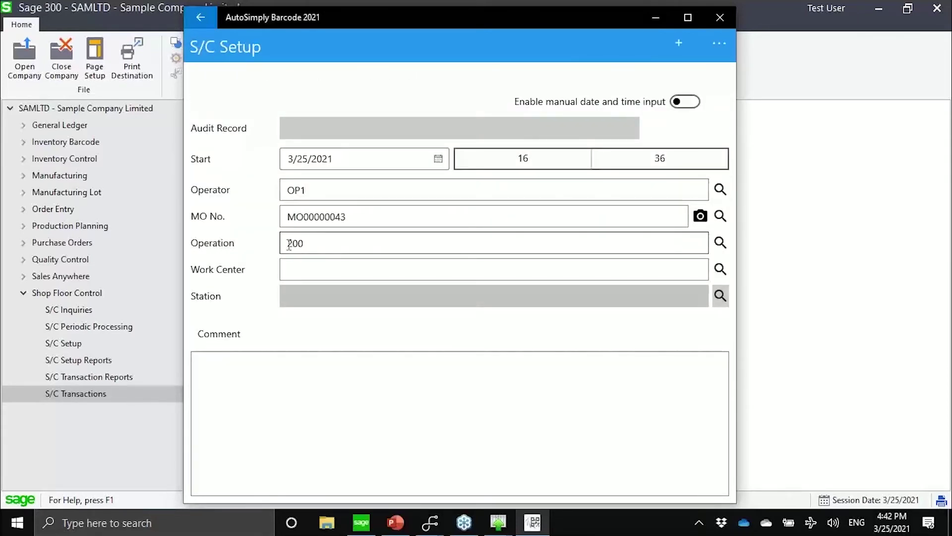
click(720, 269)
click(423, 230)
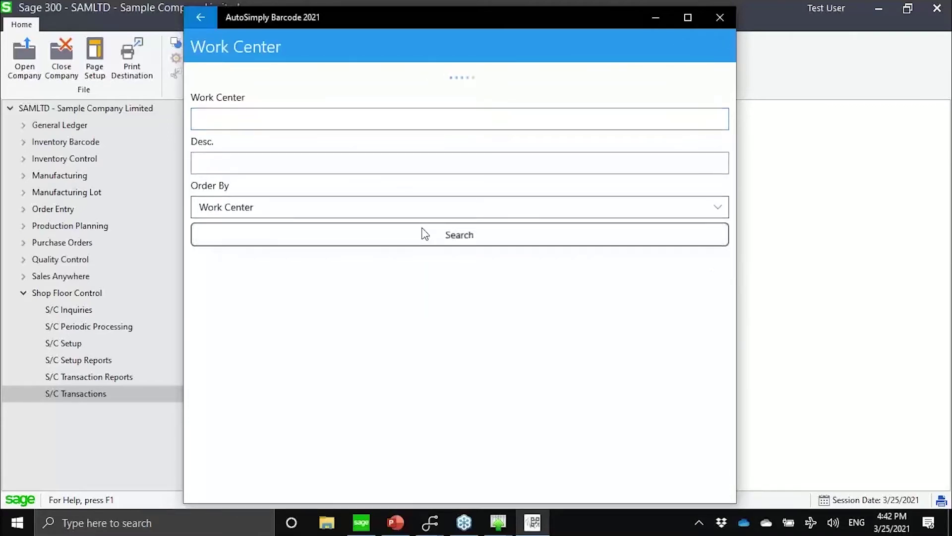
click(328, 273)
click(336, 295)
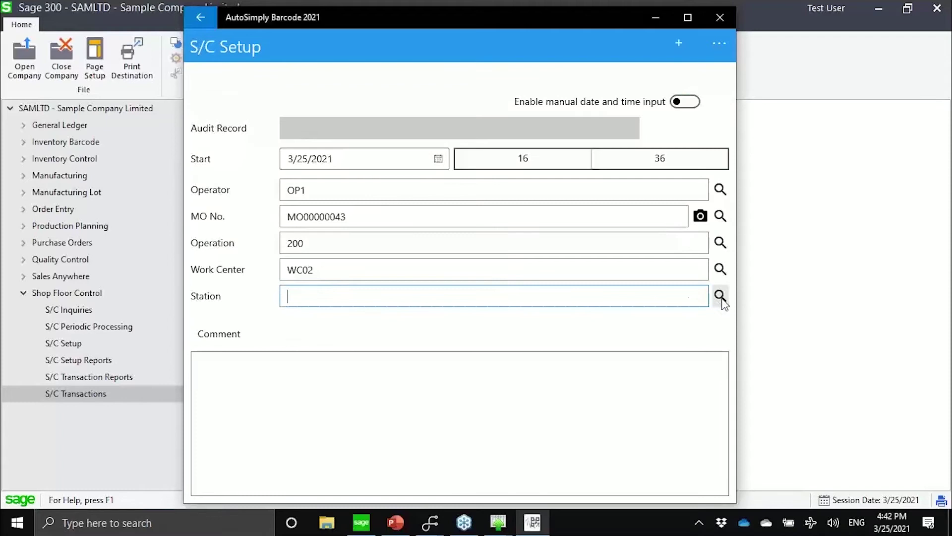
click(720, 296)
click(408, 238)
click(317, 275)
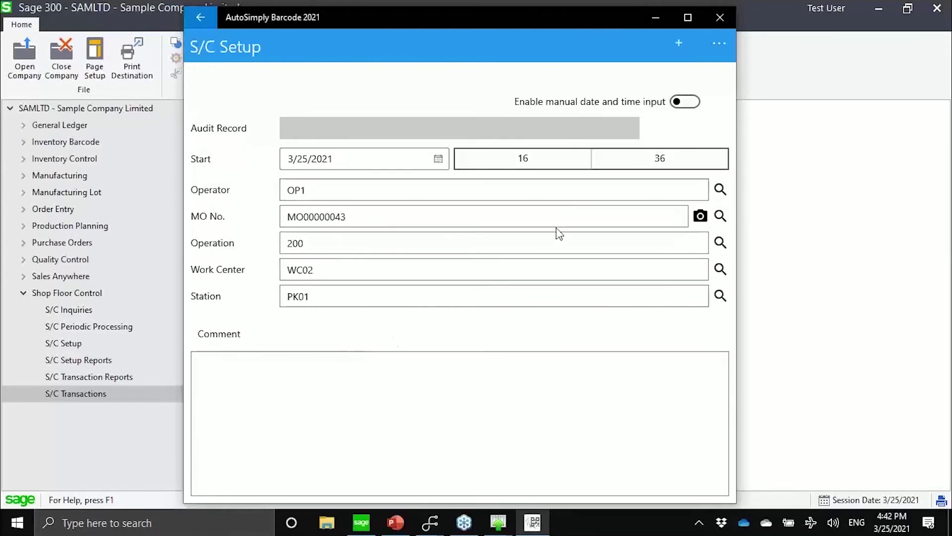
Enter the comment 'test setup' on the S/C Setup entry.
click(322, 371)
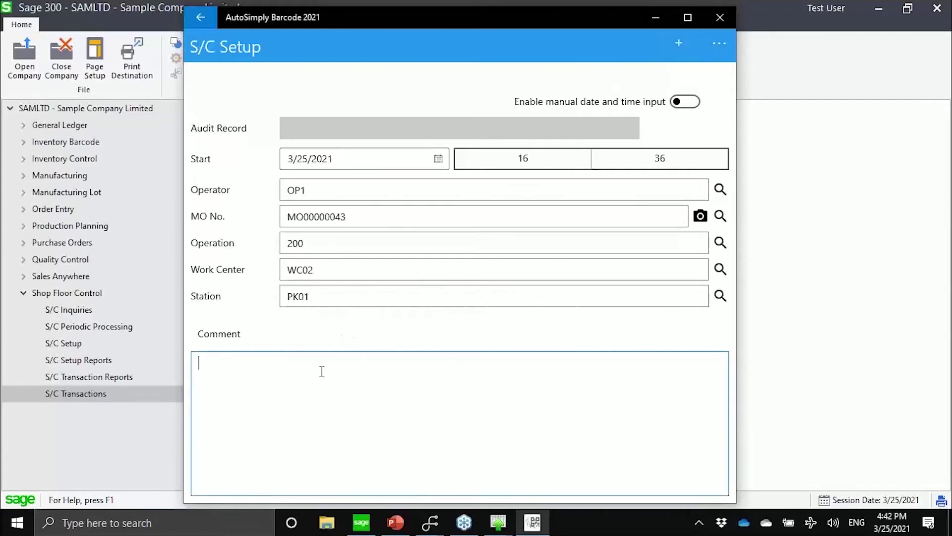
text(s)
key(BackSpace)
text(test setup)
click(677, 53)
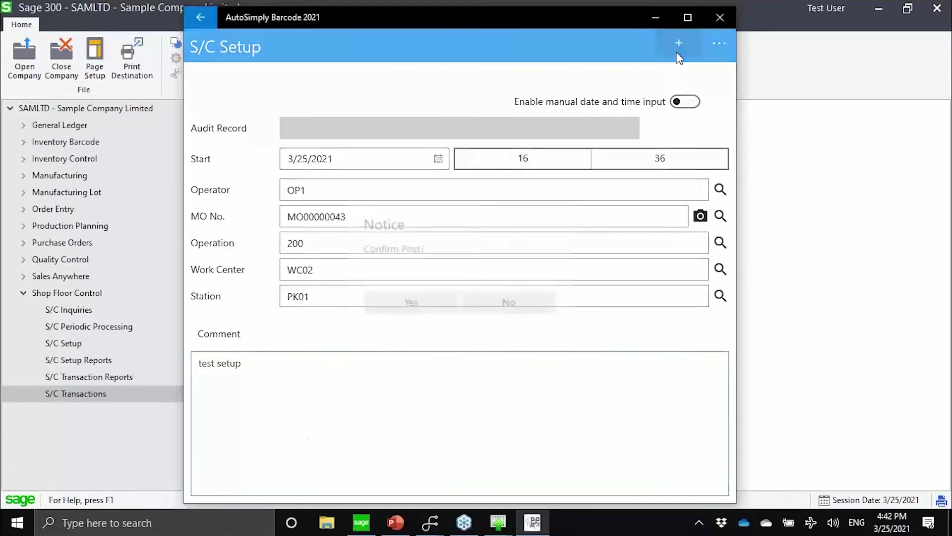
click(411, 300)
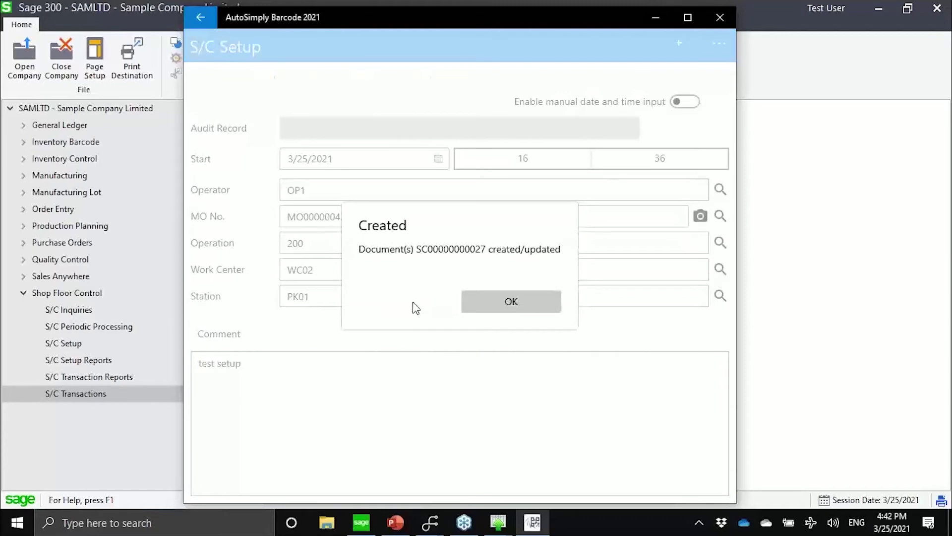
click(486, 310)
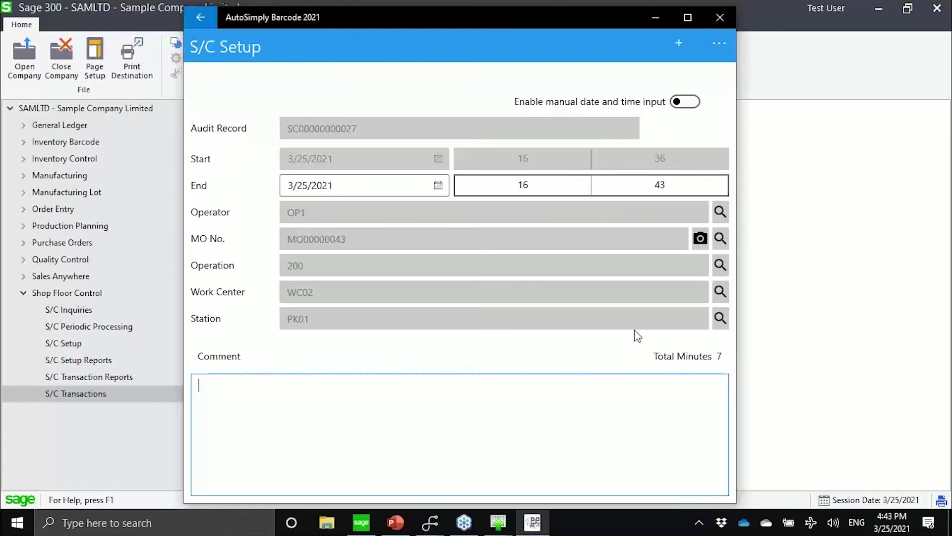
click(680, 42)
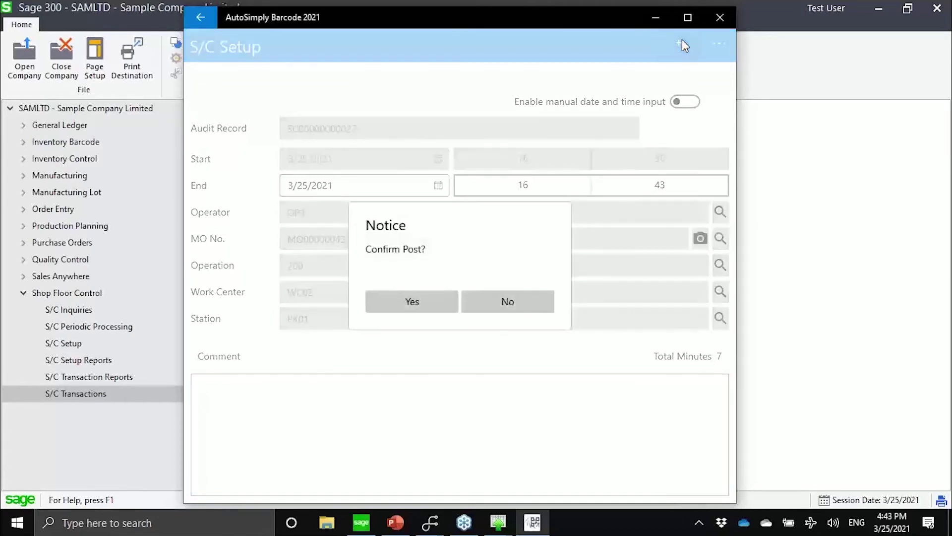
click(439, 302)
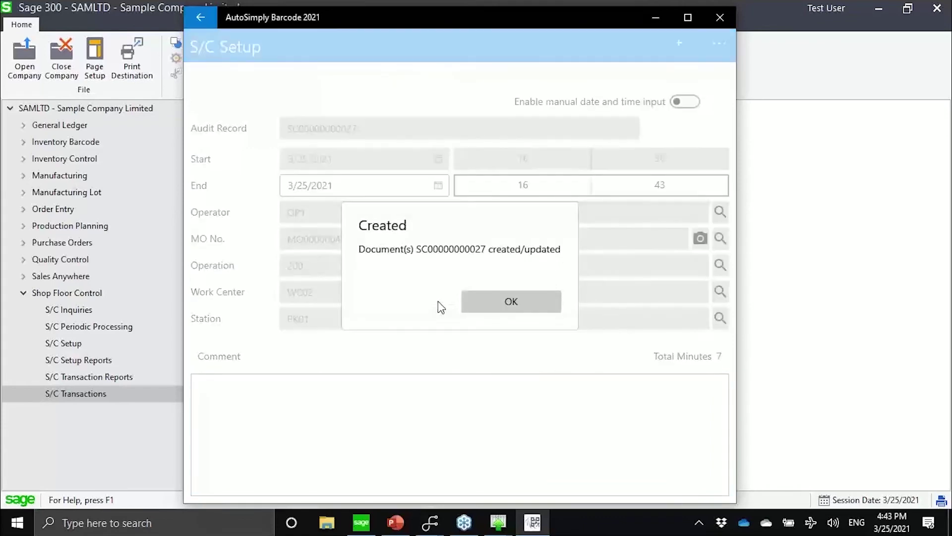
Dismiss the created notice and begin an S/C Runtime entry starting 16:43 for OP1.
click(483, 302)
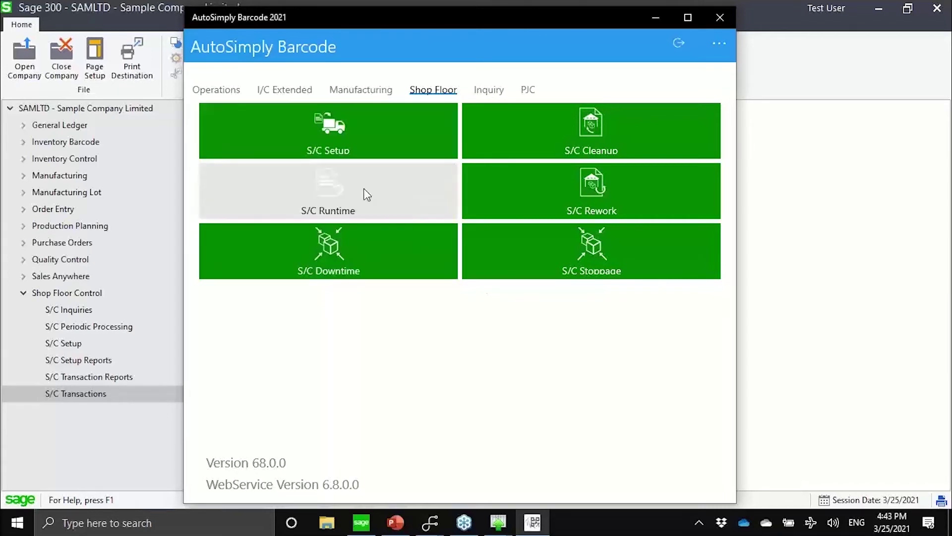
click(361, 209)
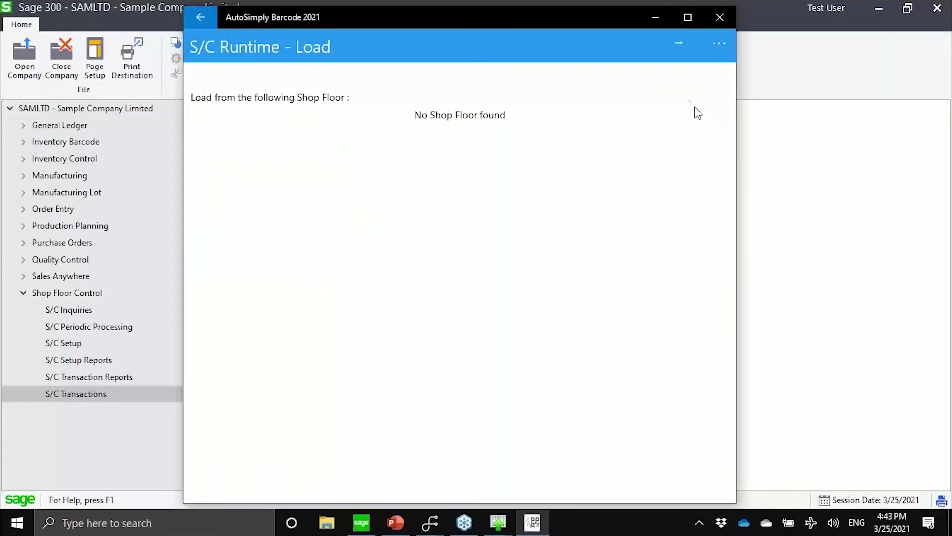
click(677, 50)
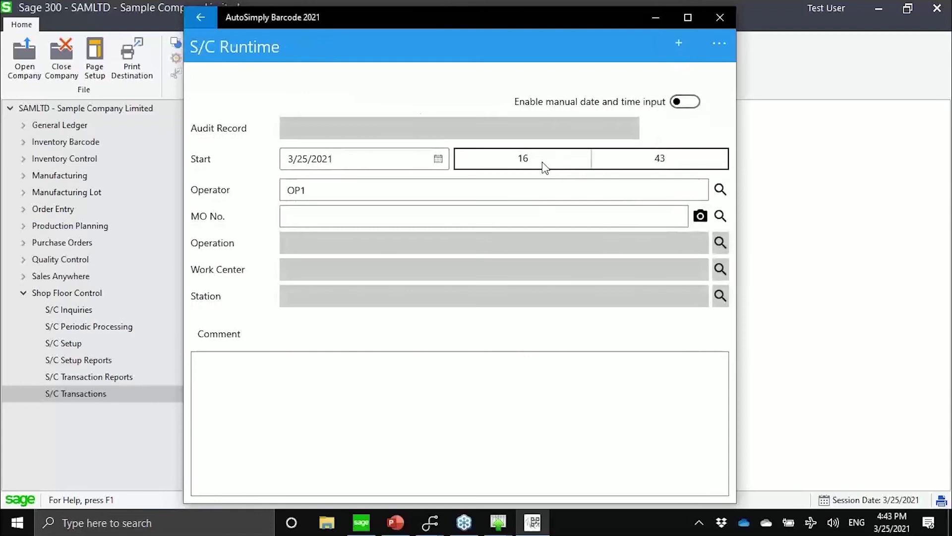
click(374, 225)
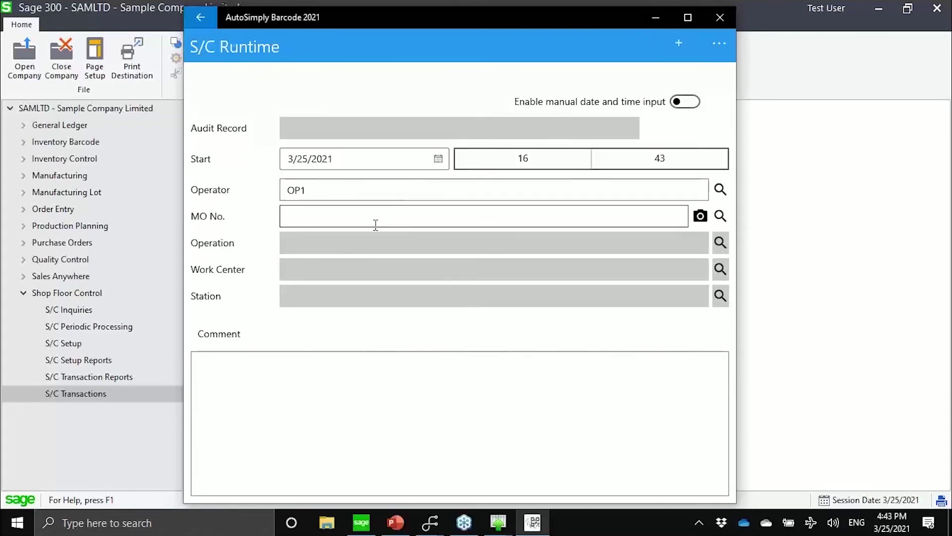